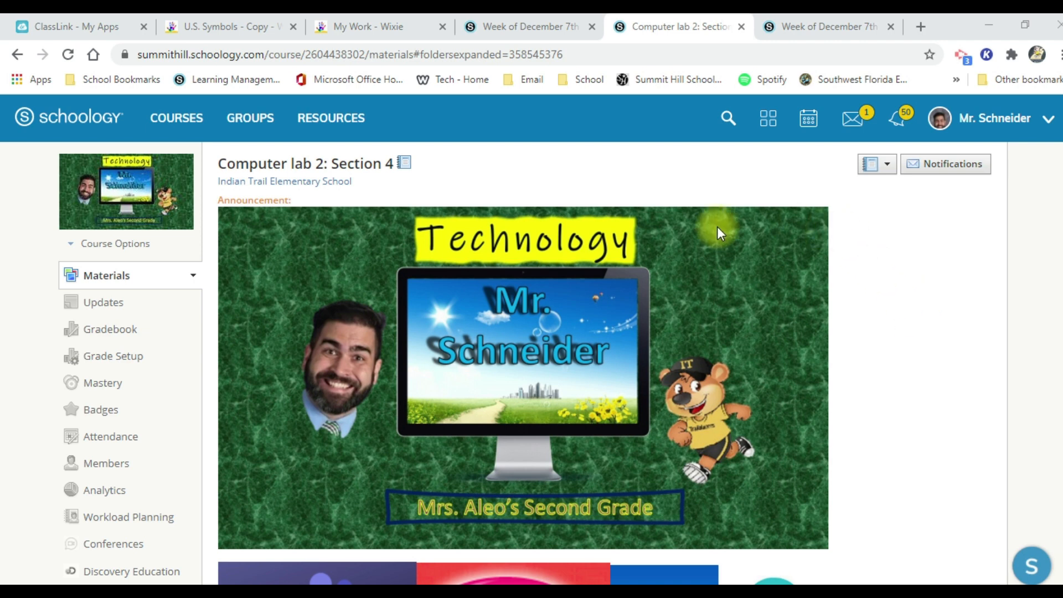
- Sign in to SharePoint Online from the Introduction to Microsoft Word assignment's student document and open that document for editing
scroll(803, 315, "down", 6)
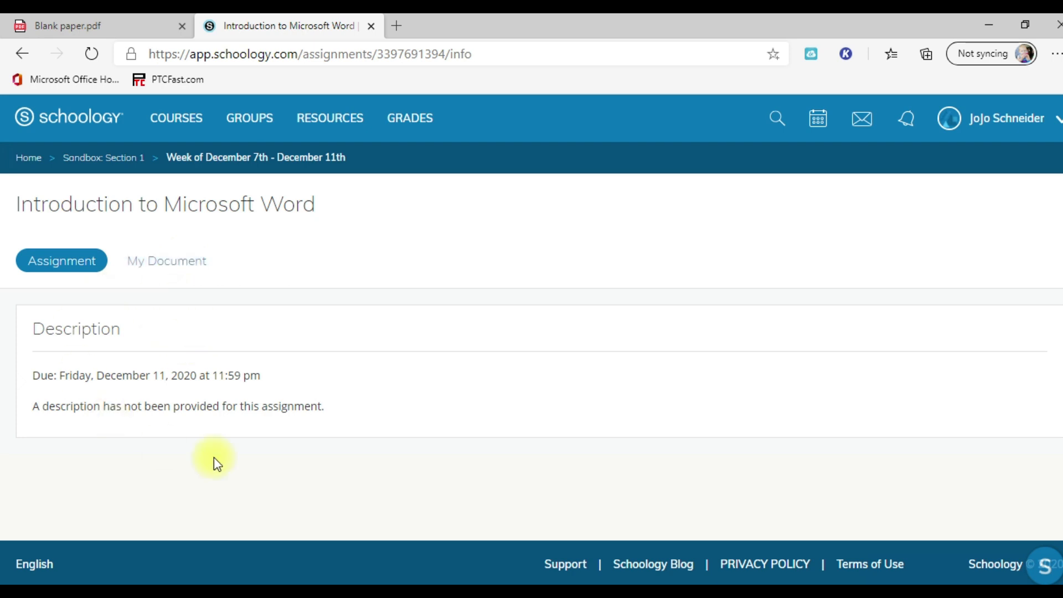
left_click(166, 265)
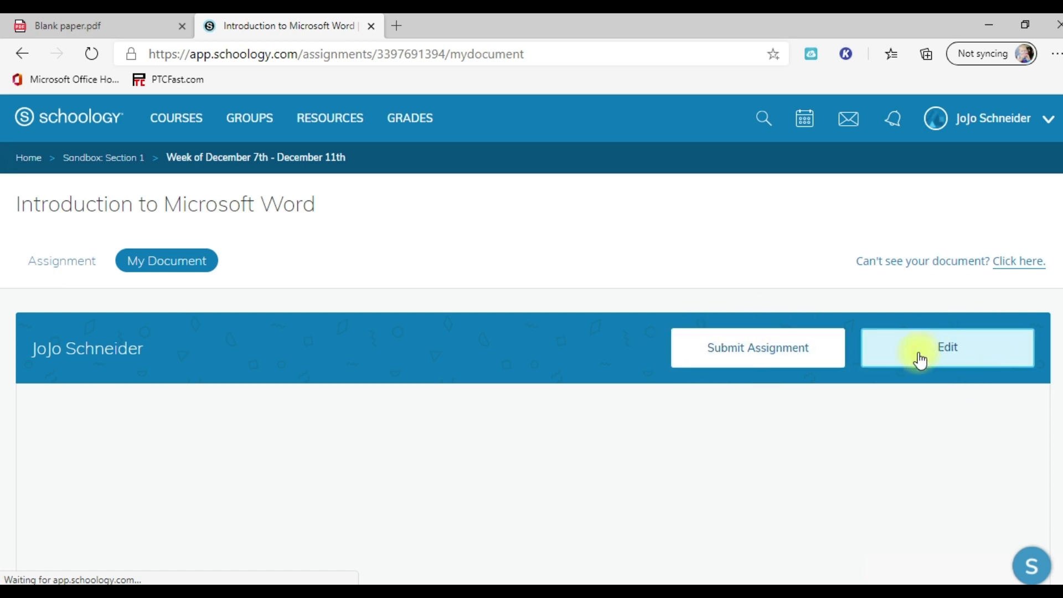
left_click(965, 347)
scroll(743, 449, "down", 4)
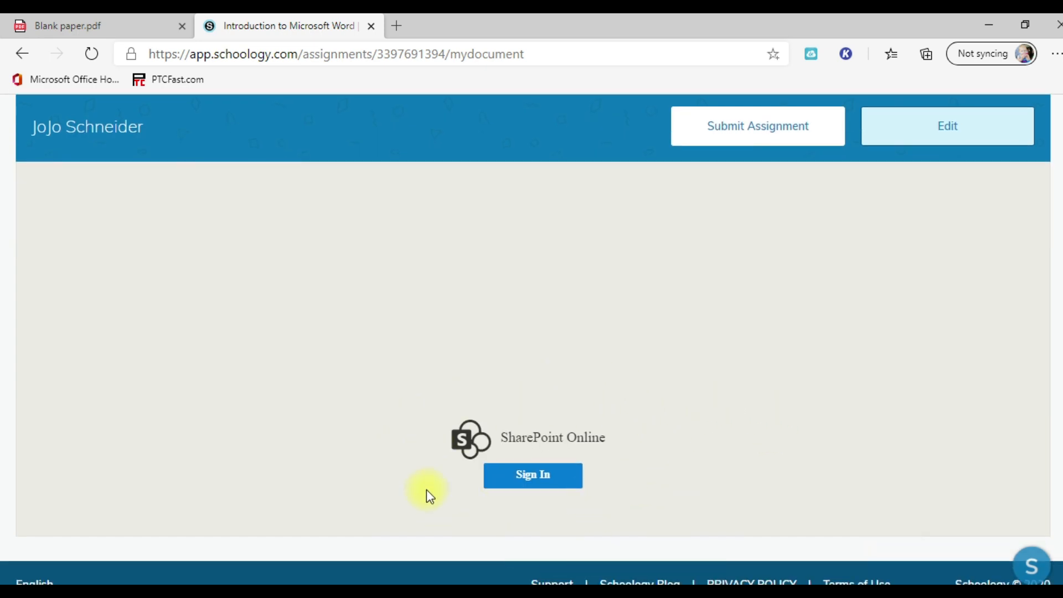
left_click(531, 478)
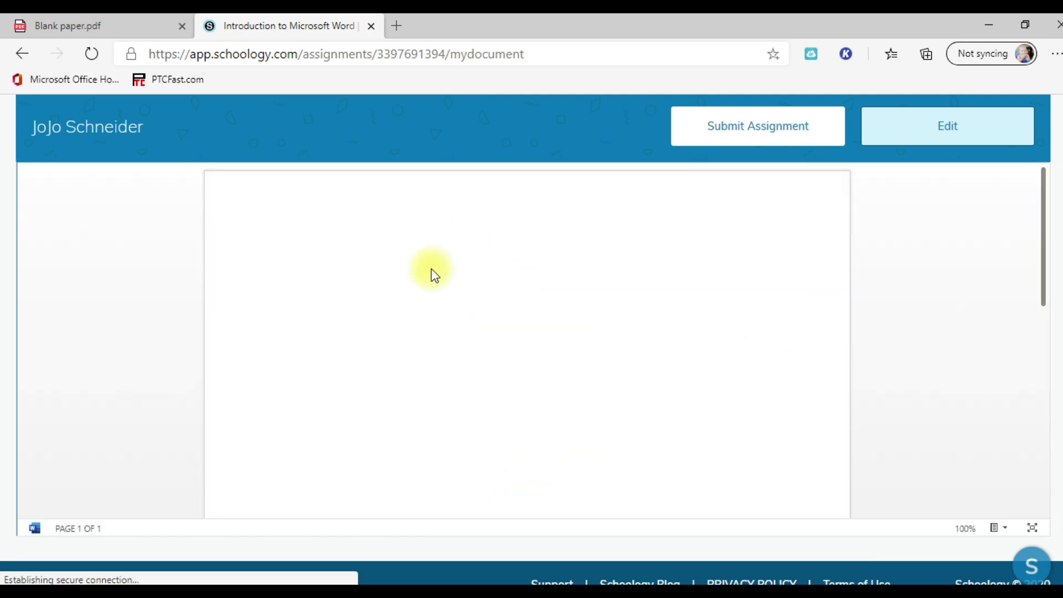
left_click(558, 283)
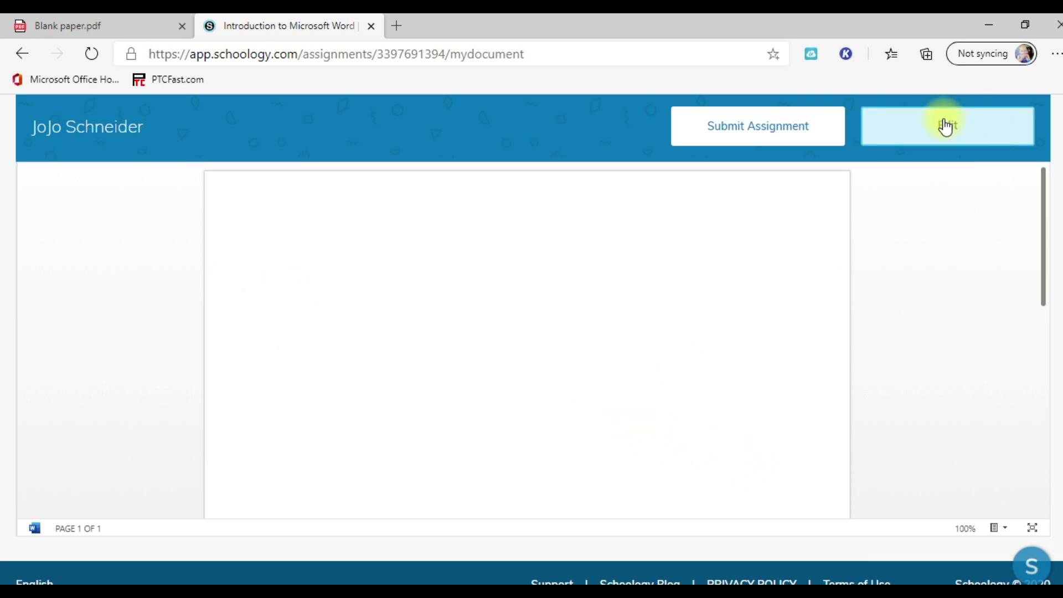
left_click(963, 130)
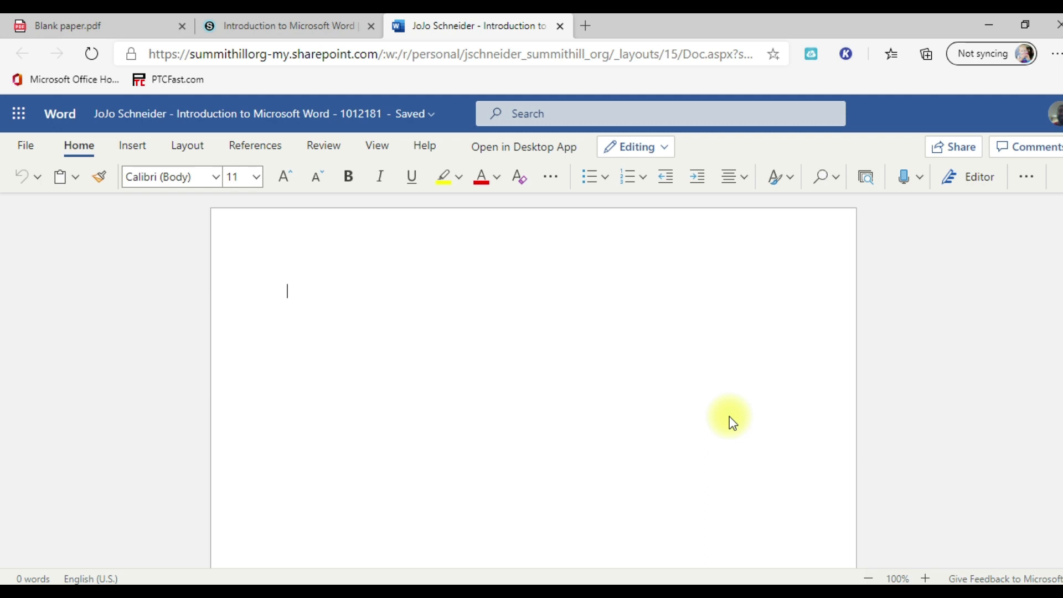
- Enter the teacher's name on the first line of the blank document and set its font size to 48
type("Mr. Schneider")
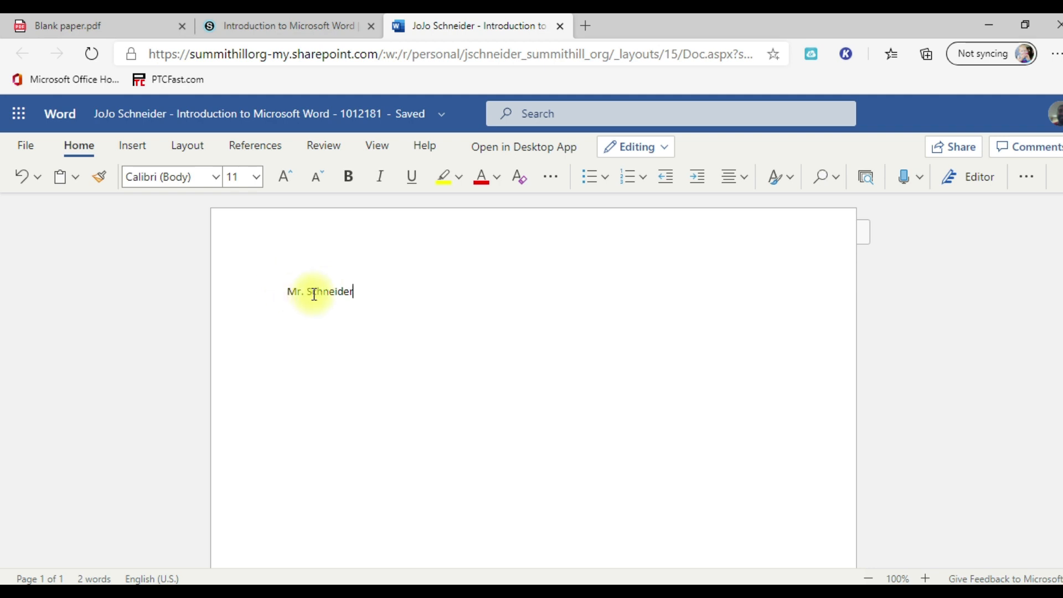
scroll(349, 293, "up", 5)
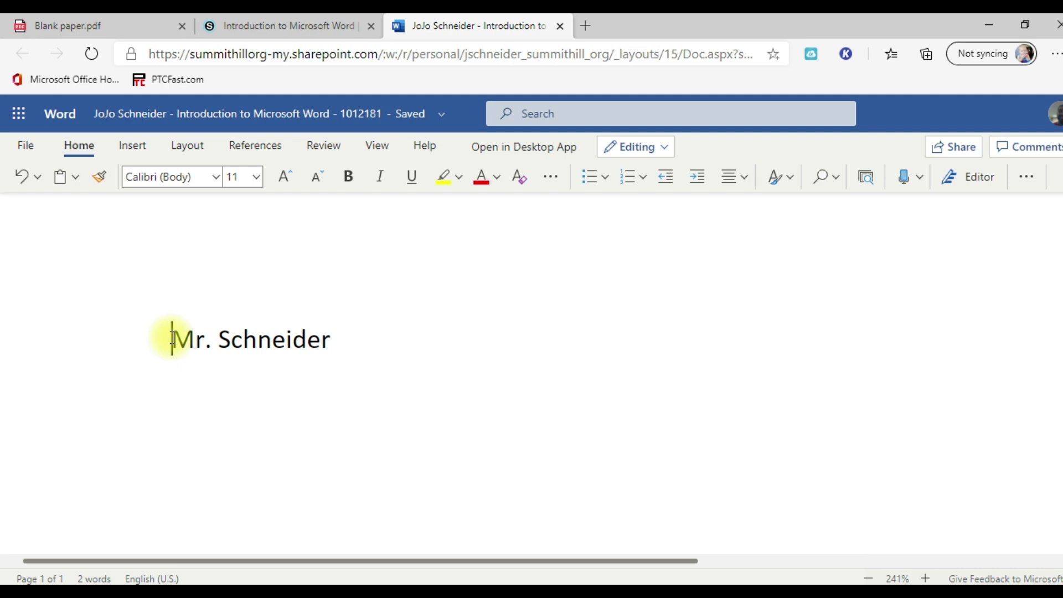
left_click_drag(172, 339, 333, 337)
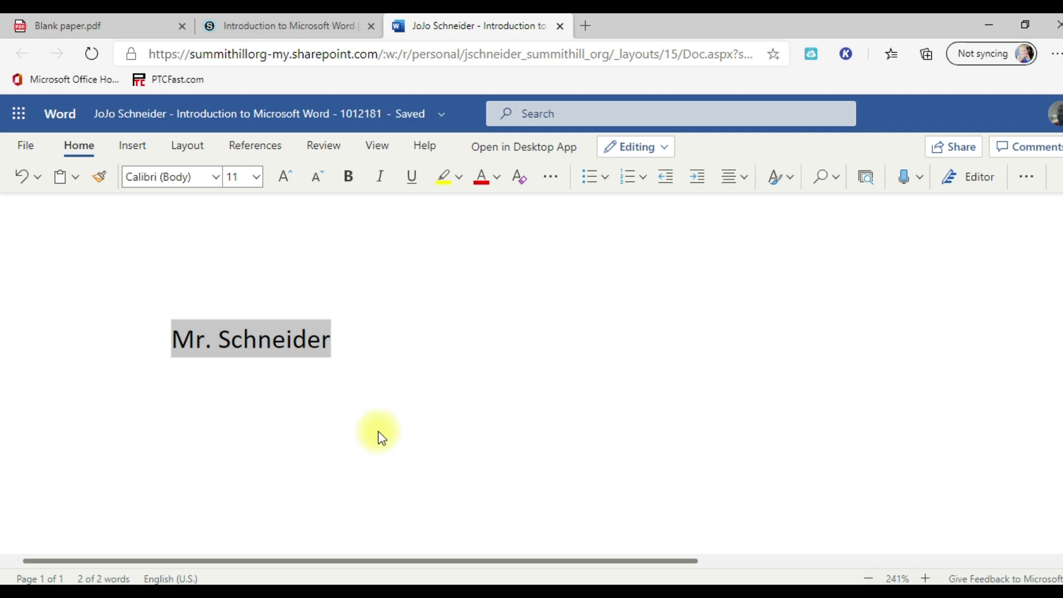
left_click(257, 177)
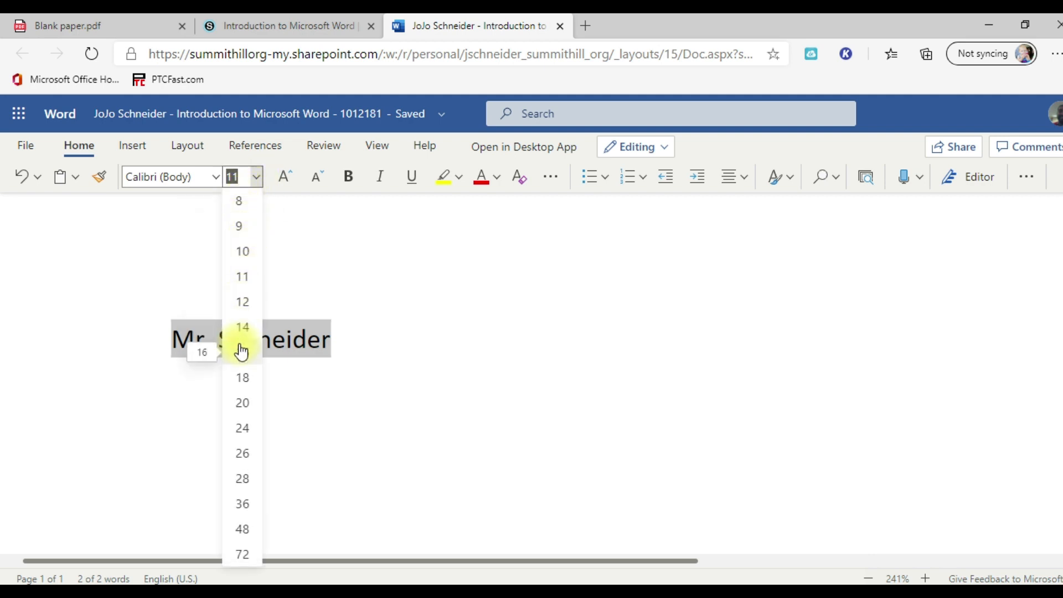
left_click(246, 530)
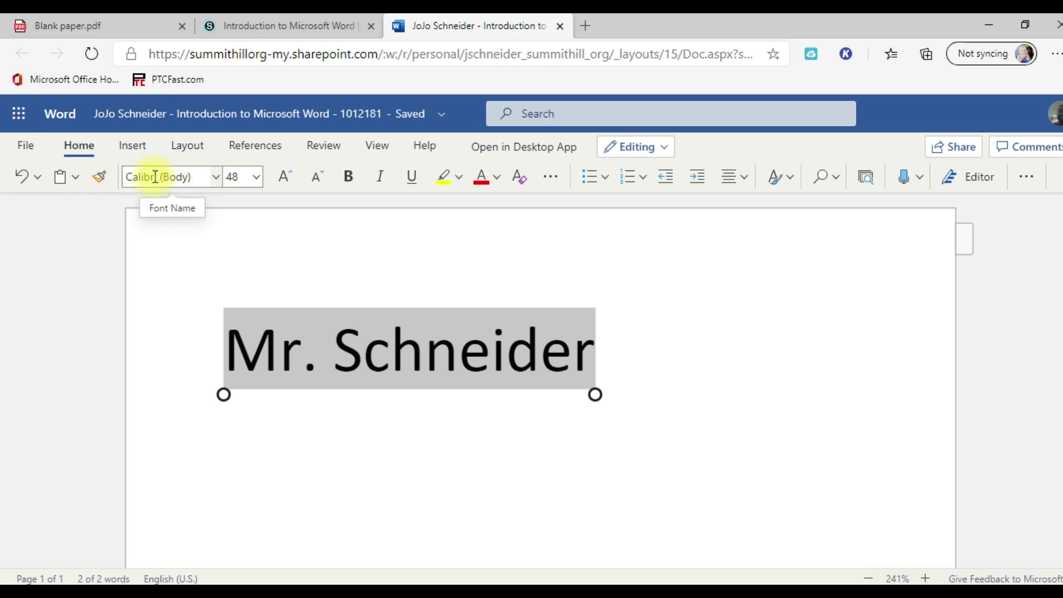
- Change the font of the name on the first line to Algerian
left_click(216, 177)
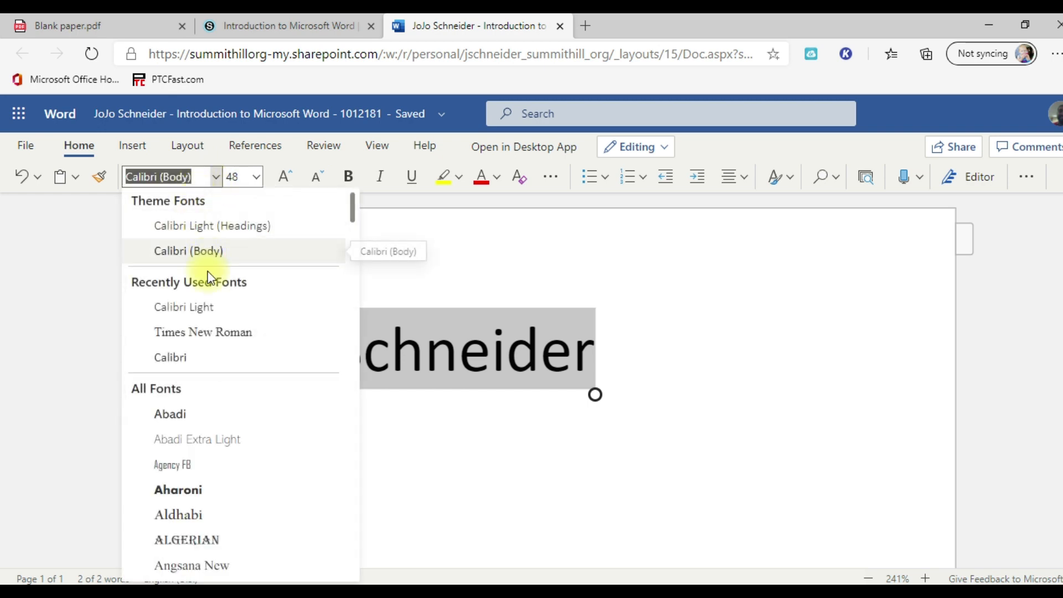
scroll(219, 458, "down", 3)
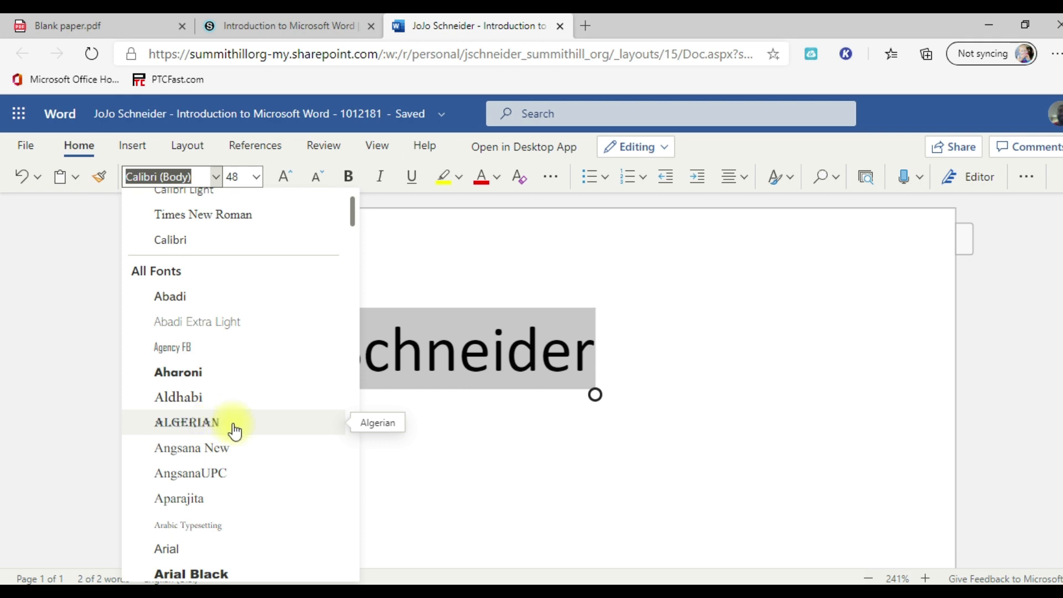
scroll(231, 428, "down", 1)
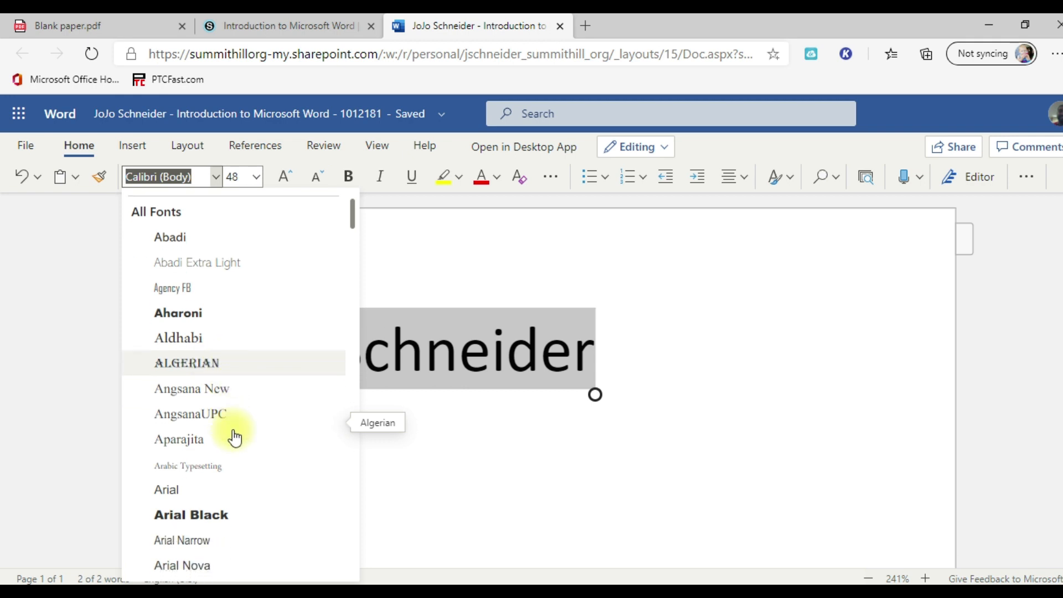
left_click(229, 367)
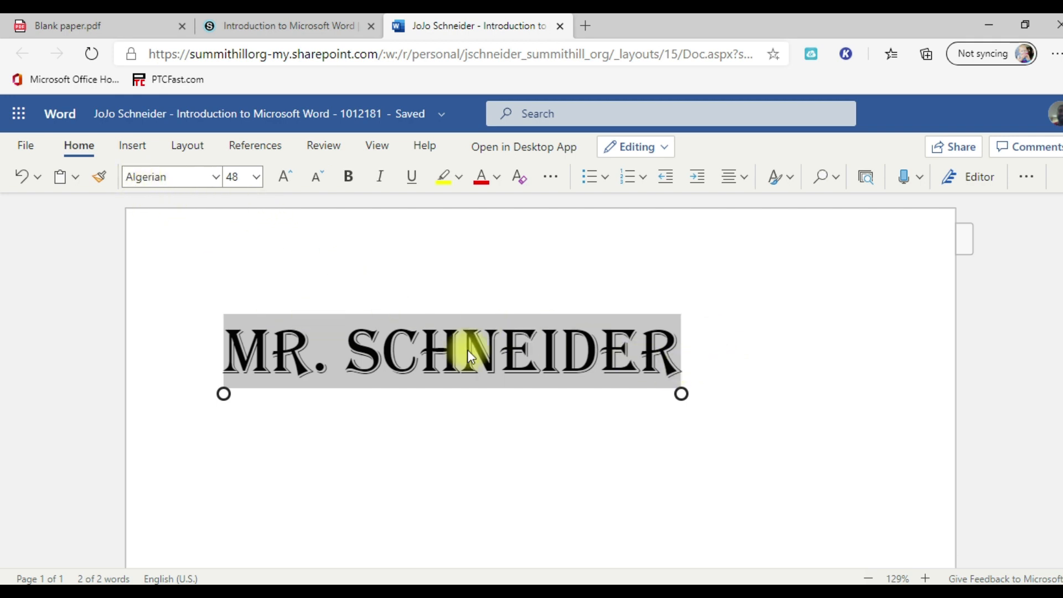
left_click(690, 348)
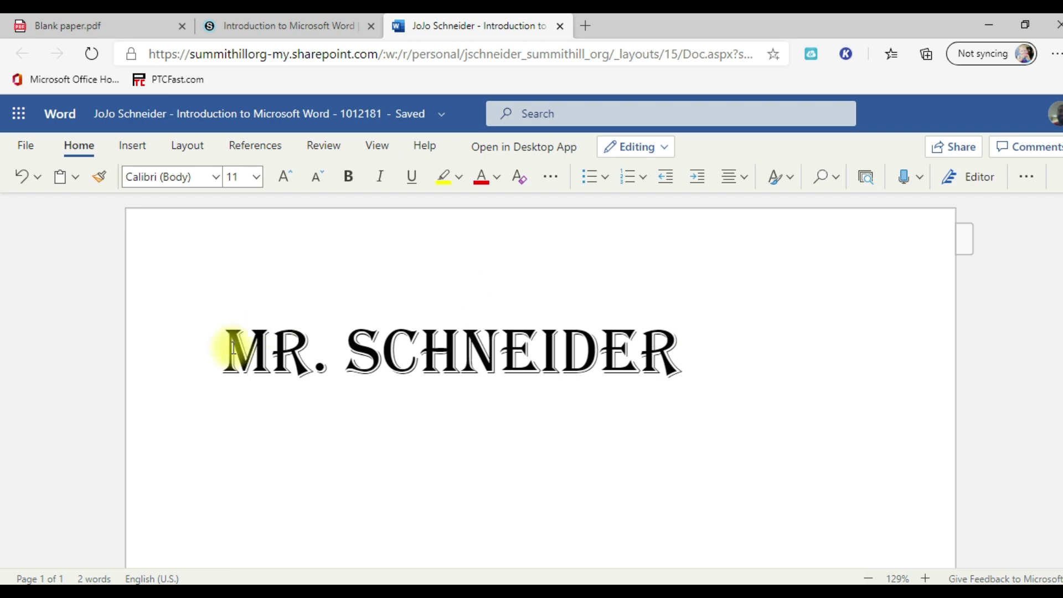
- Try a line break before the name and another in the middle of the surname, removing each one
key("Return")
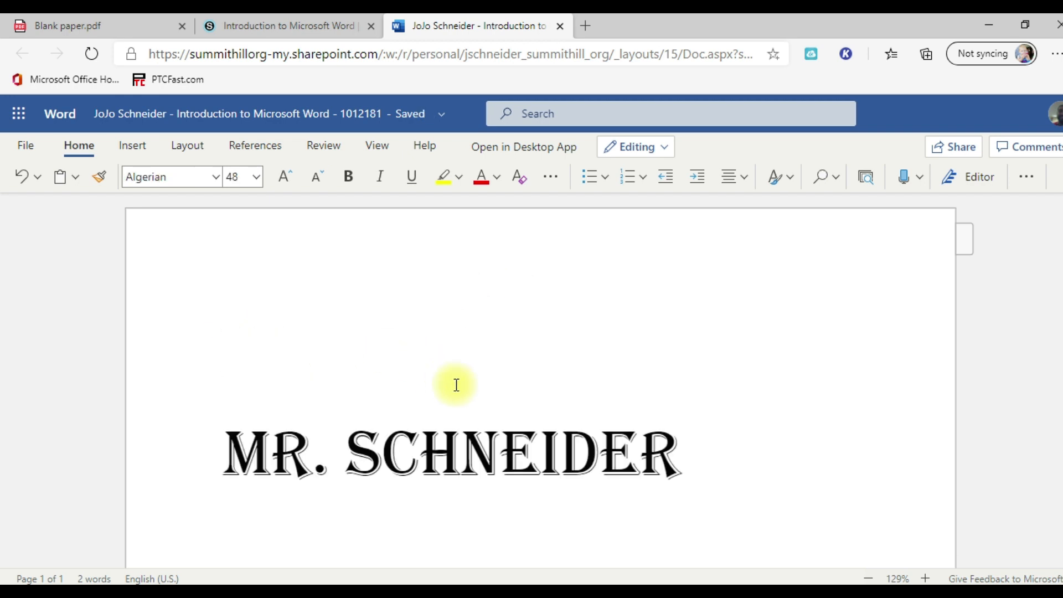
key("BackSpace")
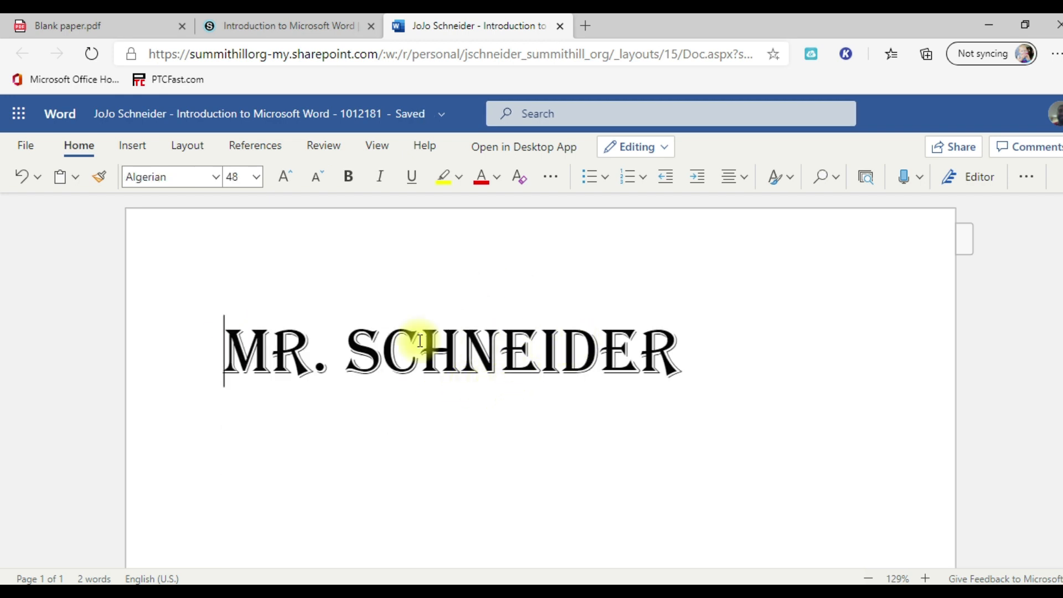
left_click(502, 346)
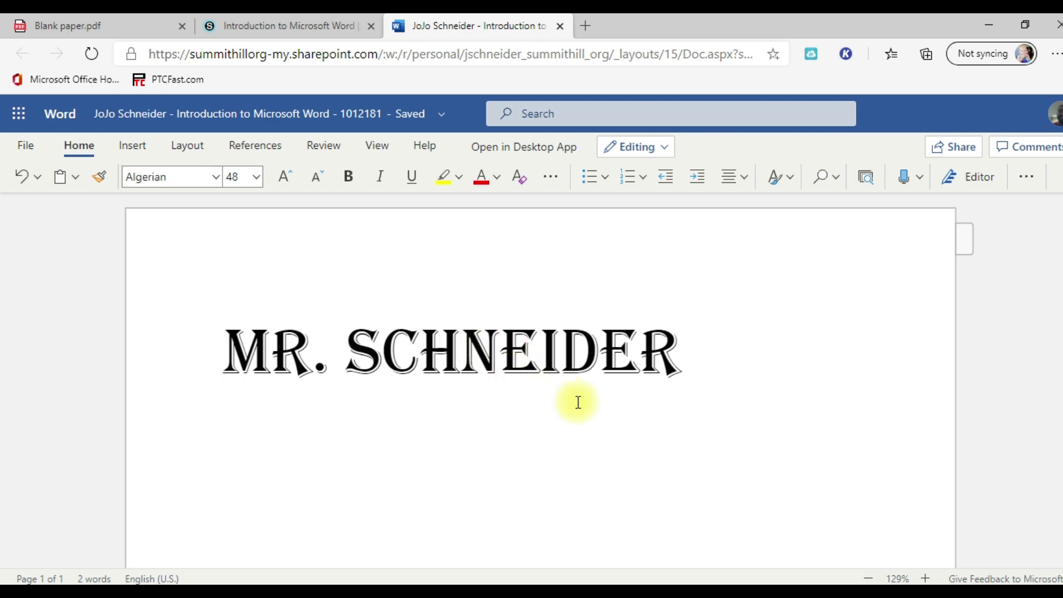
key("Return")
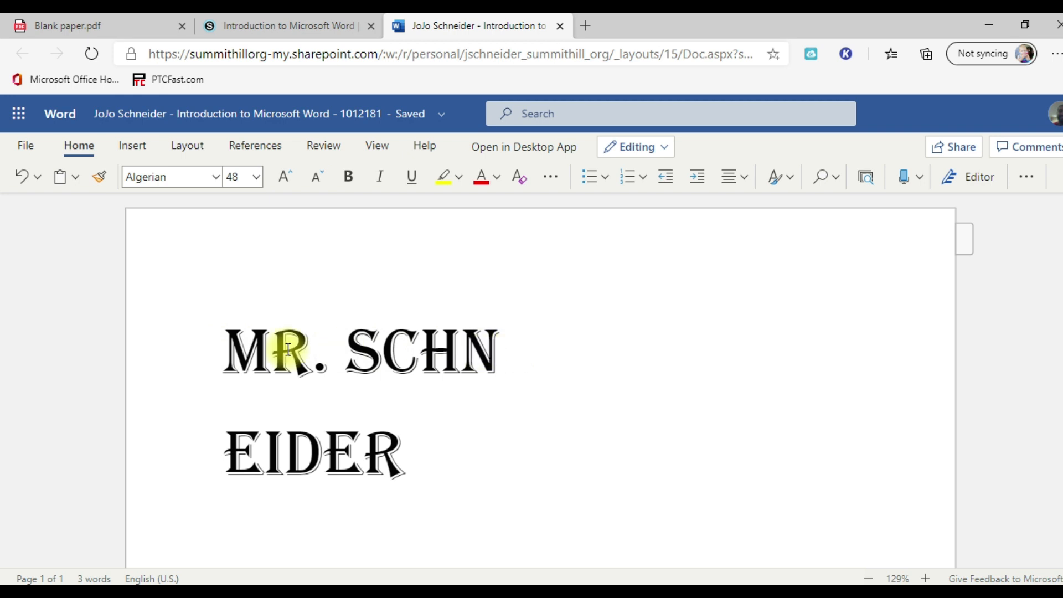
key("BackSpace")
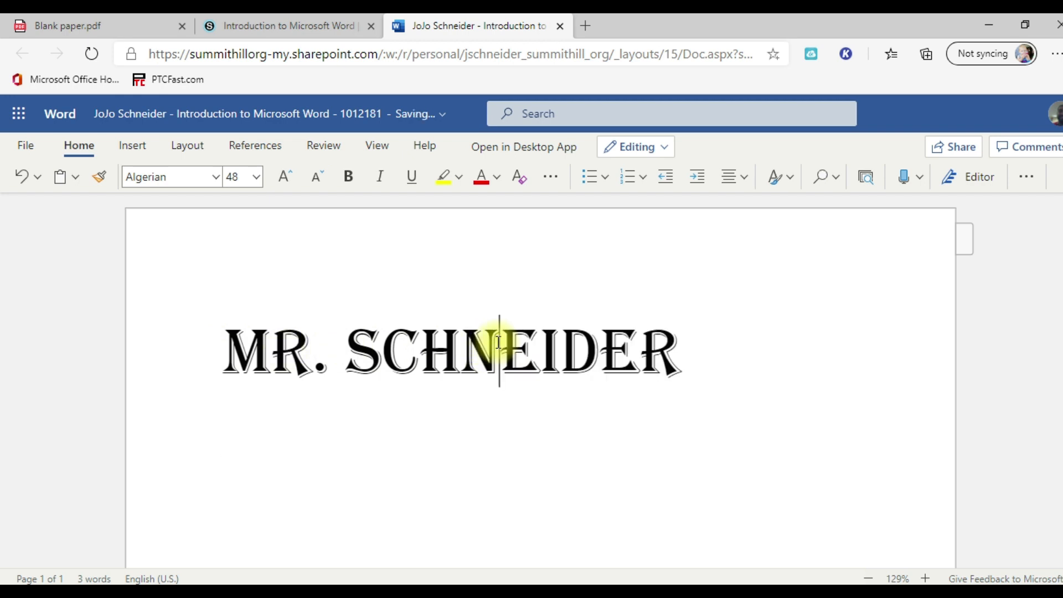
- Add the teacher's name again on a second line and set that line's font size to 26
left_click(680, 352)
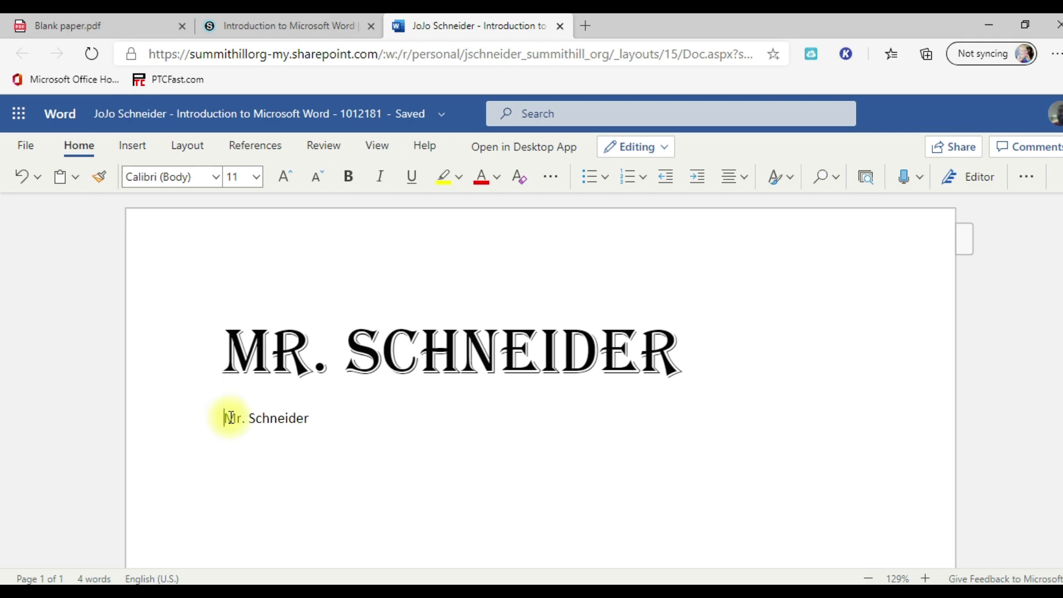
left_click_drag(230, 416, 319, 414)
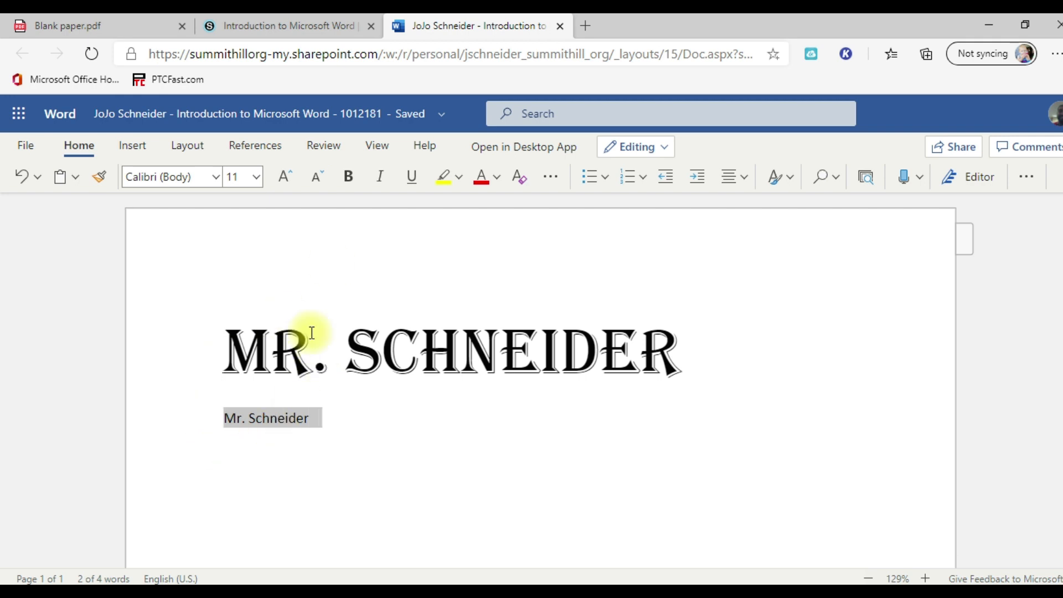
left_click(255, 178)
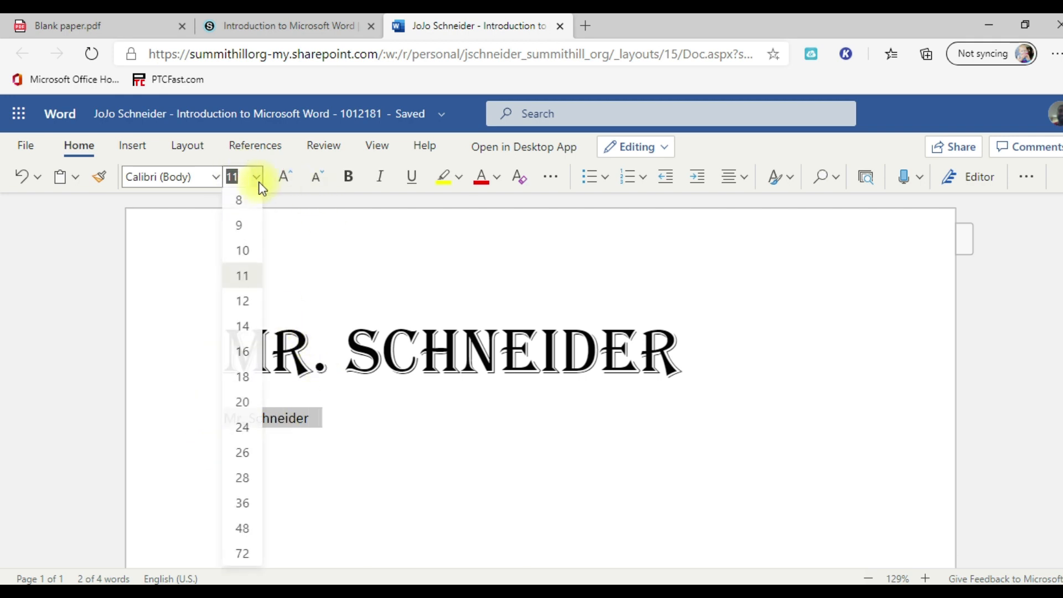
left_click(246, 461)
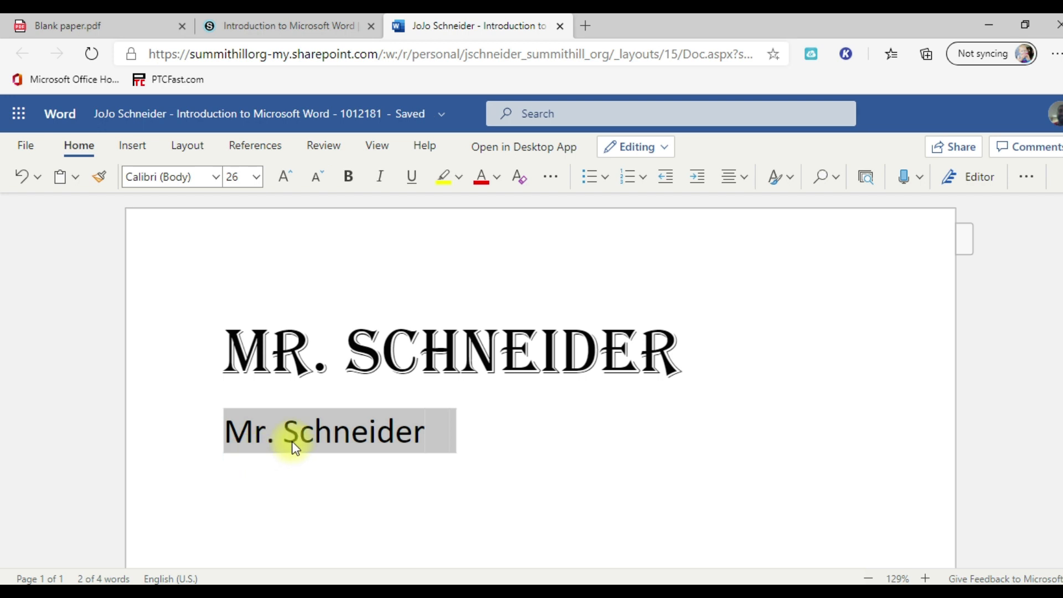
- Change the font of the name on the second line to Jokerman
left_click(216, 177)
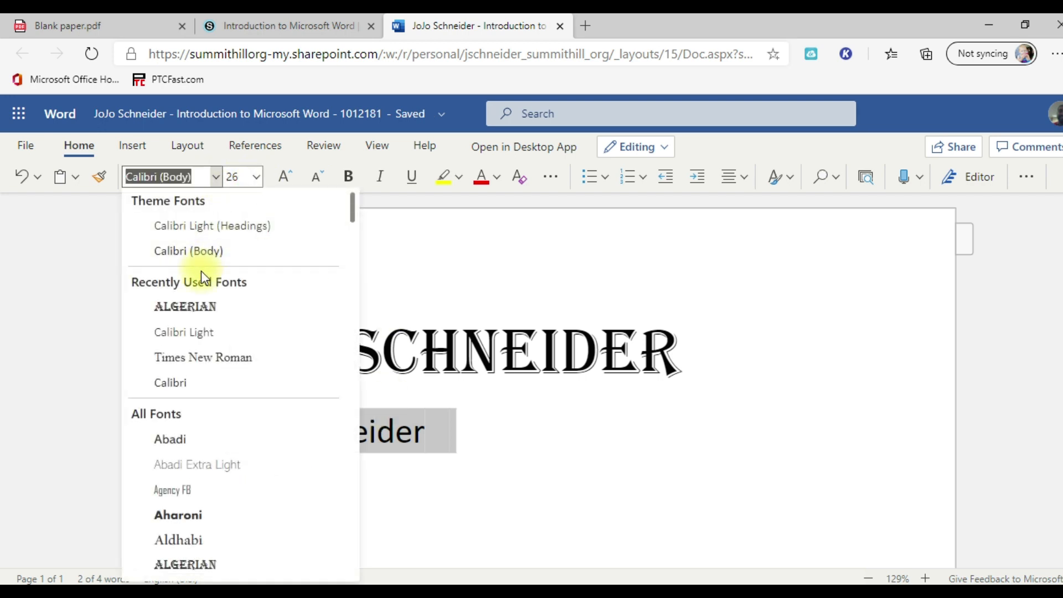
scroll(201, 271, "down", 20)
scroll(242, 359, "down", 20)
scroll(239, 359, "down", 20)
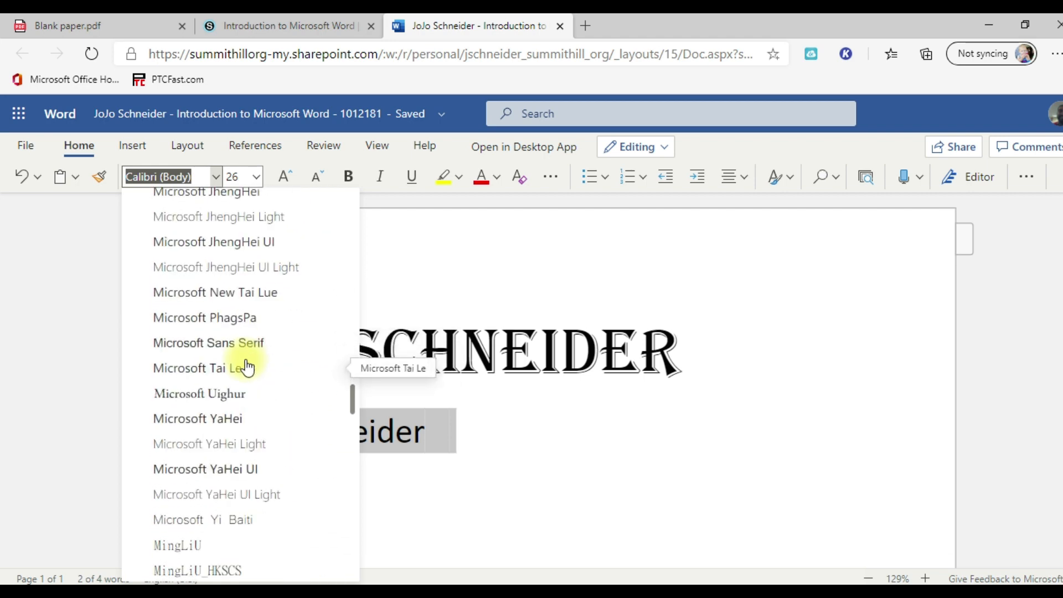
scroll(246, 367, "up", 15)
scroll(248, 367, "up", 4)
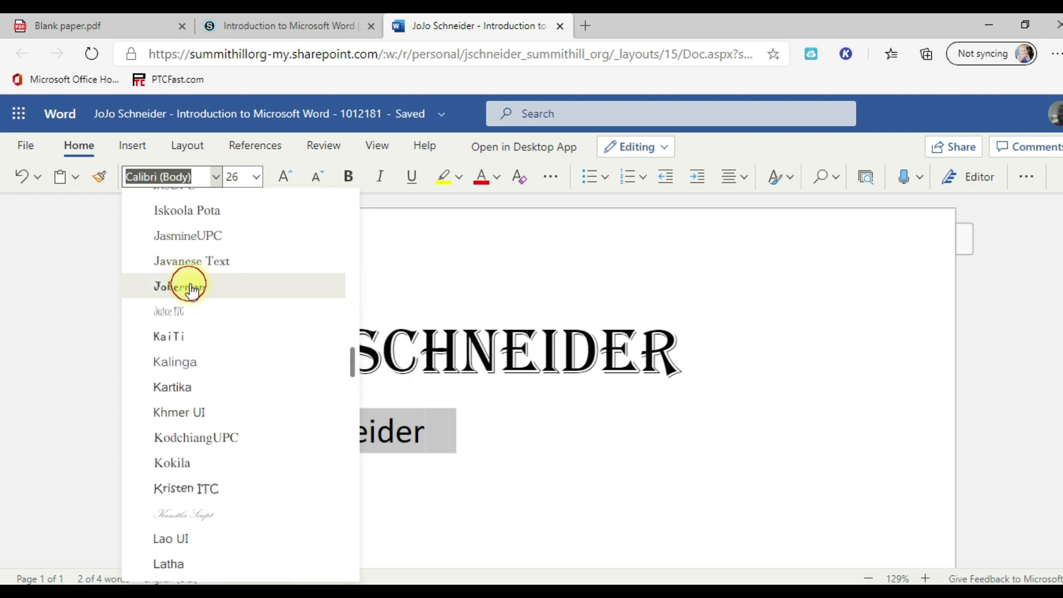
left_click(188, 288)
- Add the teacher's name once more on a third line below the Jokerman one
left_click(545, 439)
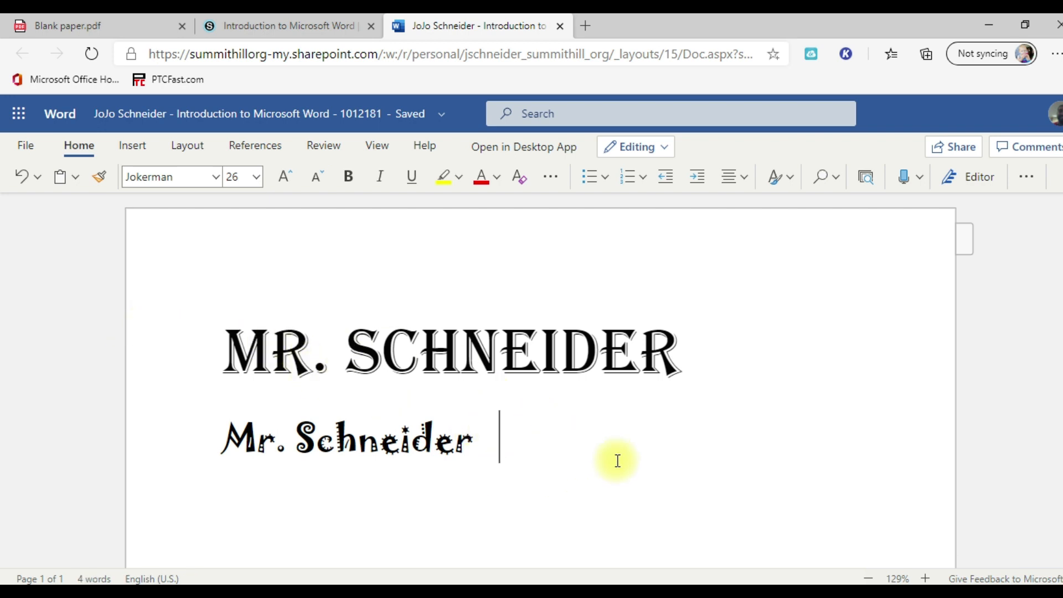
type("Mr.")
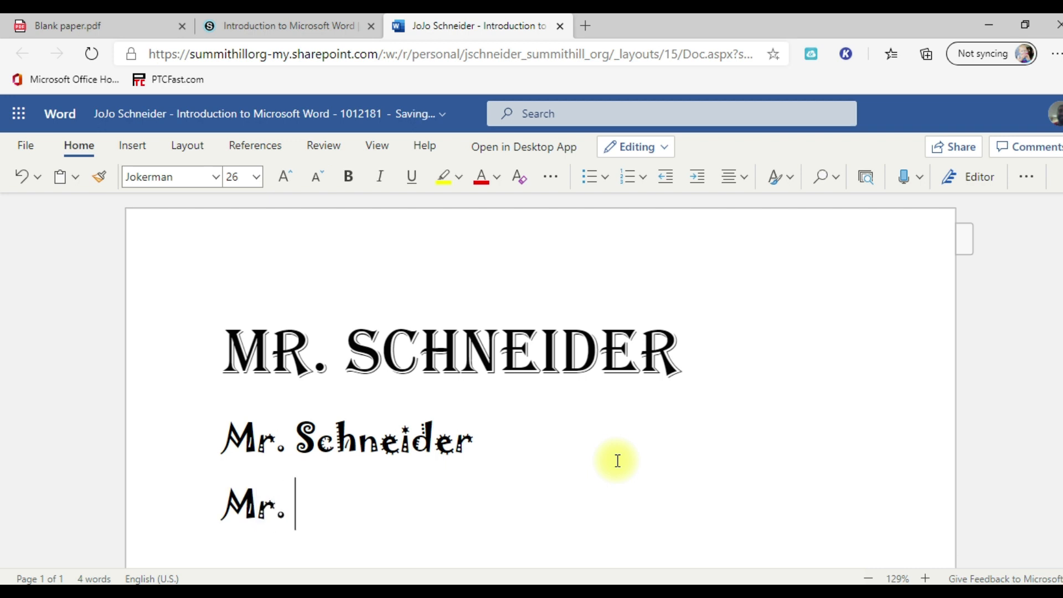
type(" SChneid")
key("BackSpace")
key("BackSpace")
key("BackSpace")
key("BackSpace")
key("BackSpace")
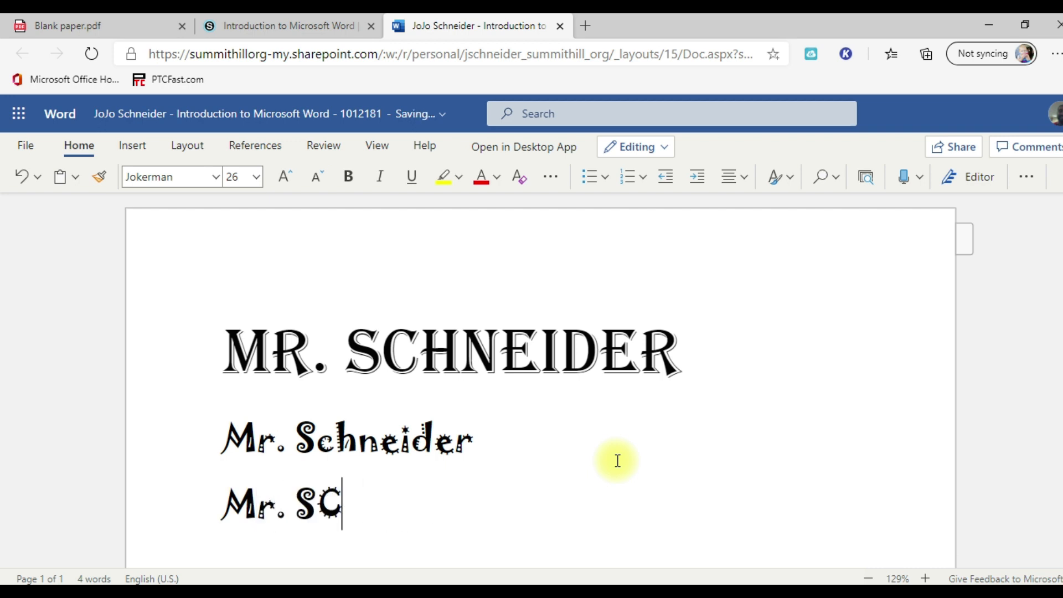
type("hneider")
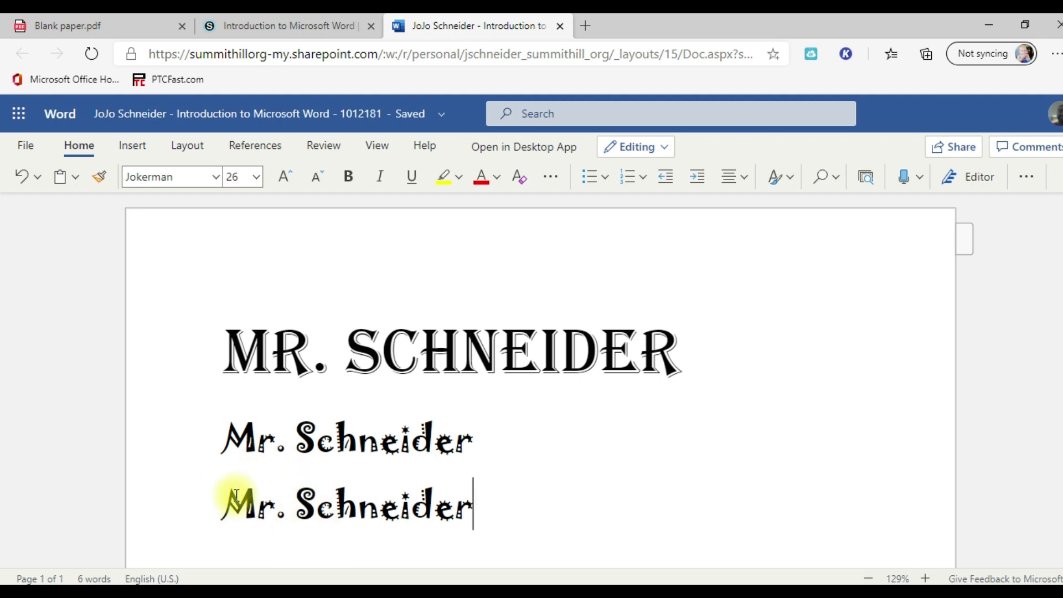
- Set the name on the third line to the Cooper Black font at size 72
left_click_drag(224, 505, 480, 514)
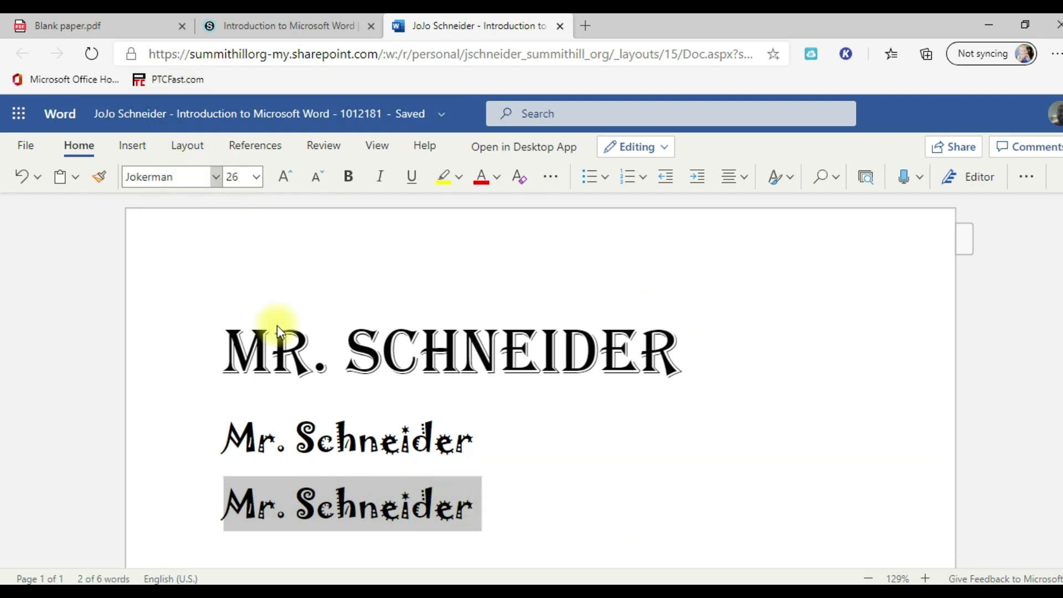
left_click(215, 176)
scroll(254, 339, "down", 15)
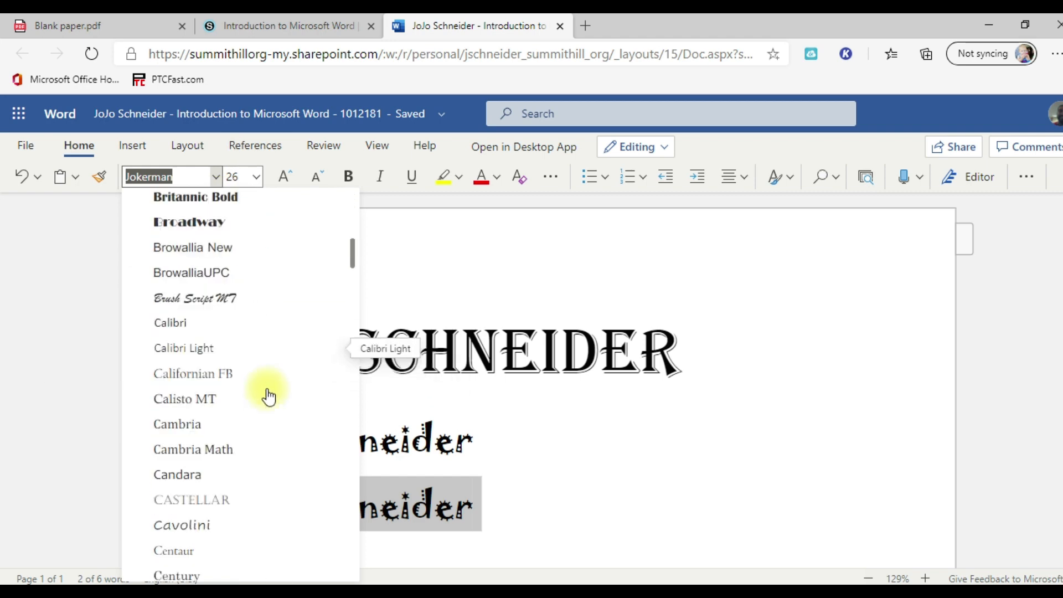
scroll(275, 394, "up", 3)
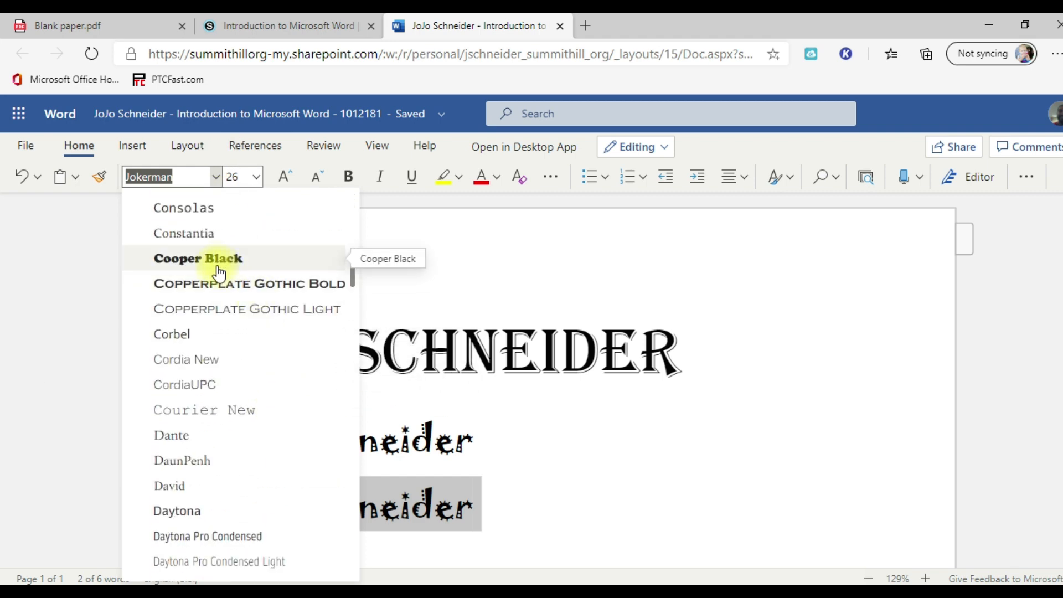
left_click(219, 260)
left_click(256, 177)
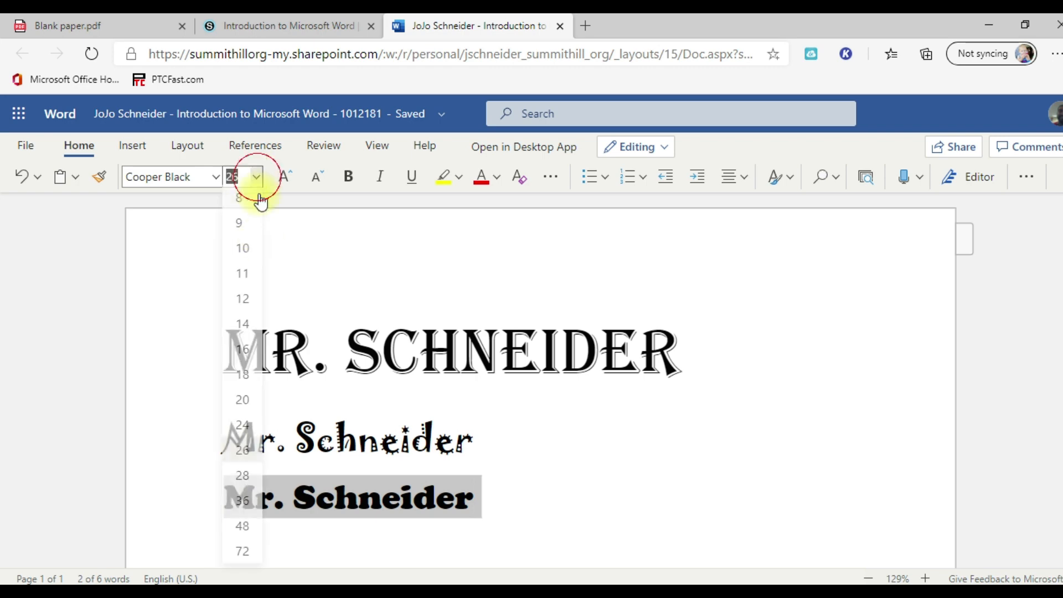
left_click(243, 554)
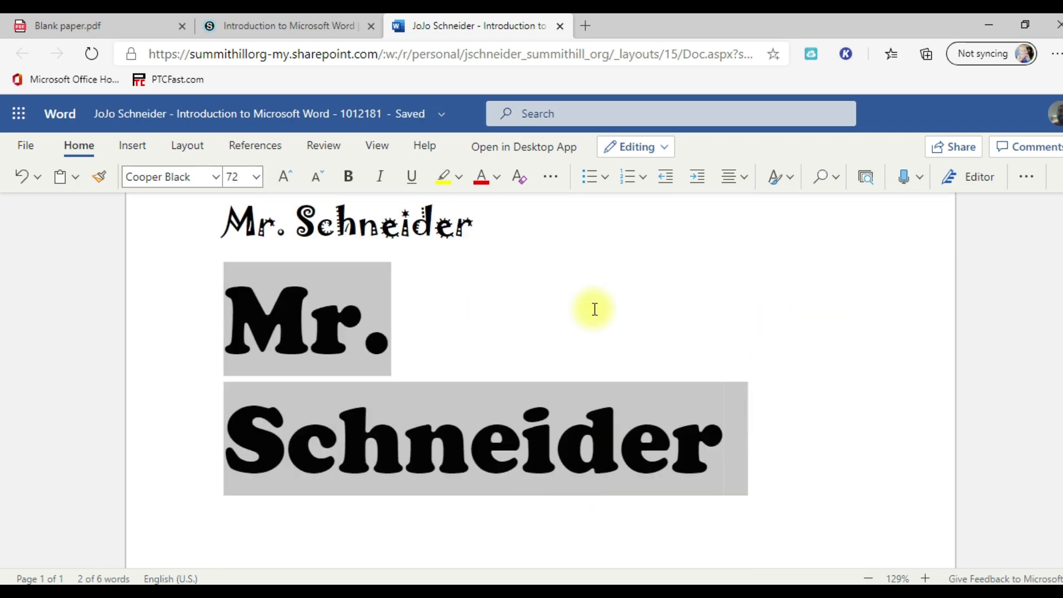
- Look over the three formatted name lines and check the assignment's preview page in Schoology
scroll(595, 307, "up", 4)
scroll(683, 323, "down", 8)
scroll(740, 356, "up", 8)
scroll(463, 396, "down", 4)
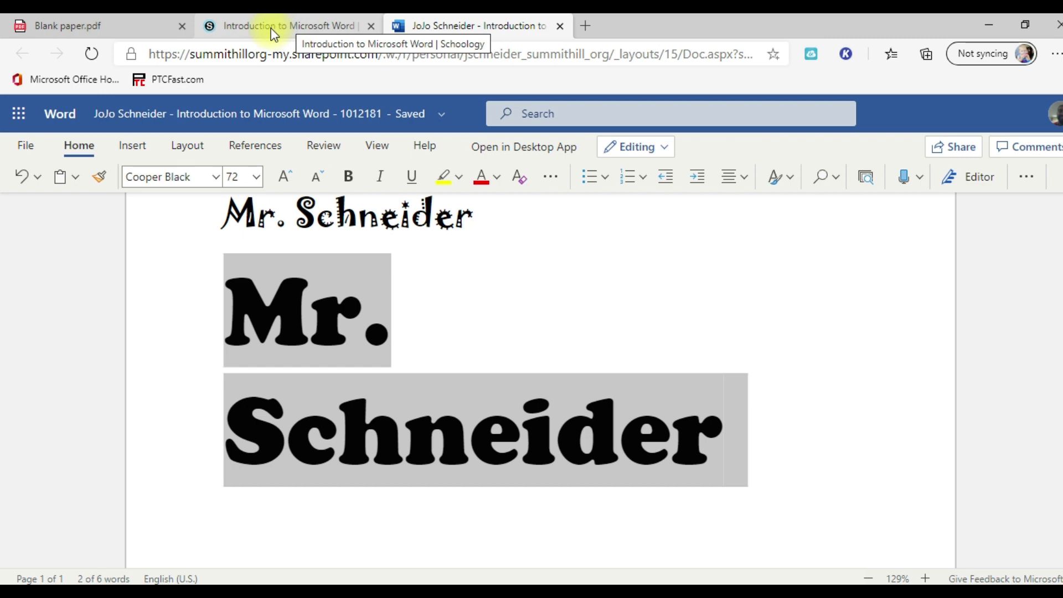
left_click(238, 25)
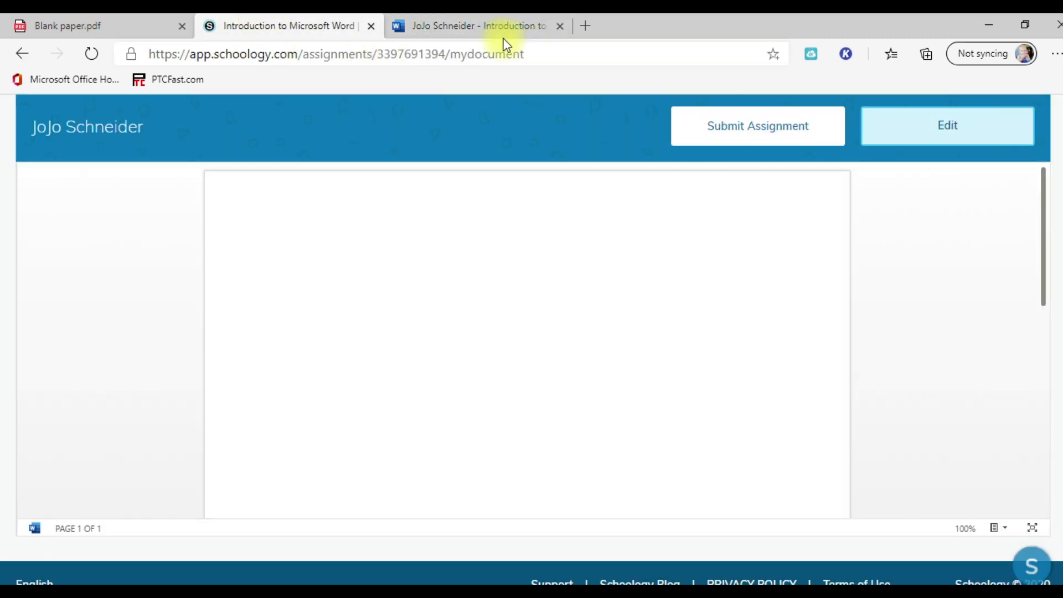
left_click(486, 26)
scroll(452, 290, "up", 1)
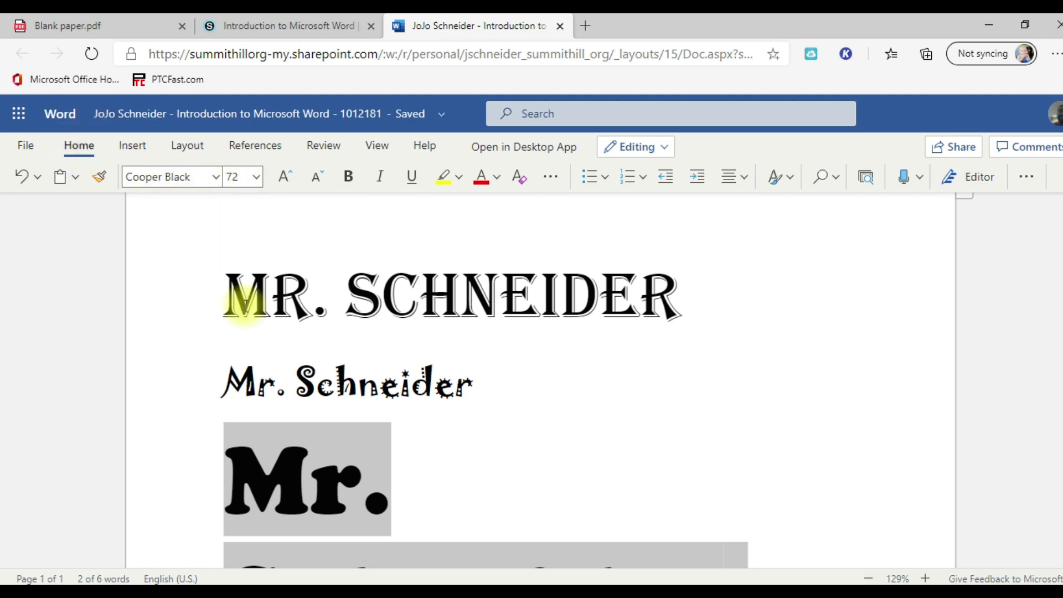
left_click_drag(227, 299, 349, 292)
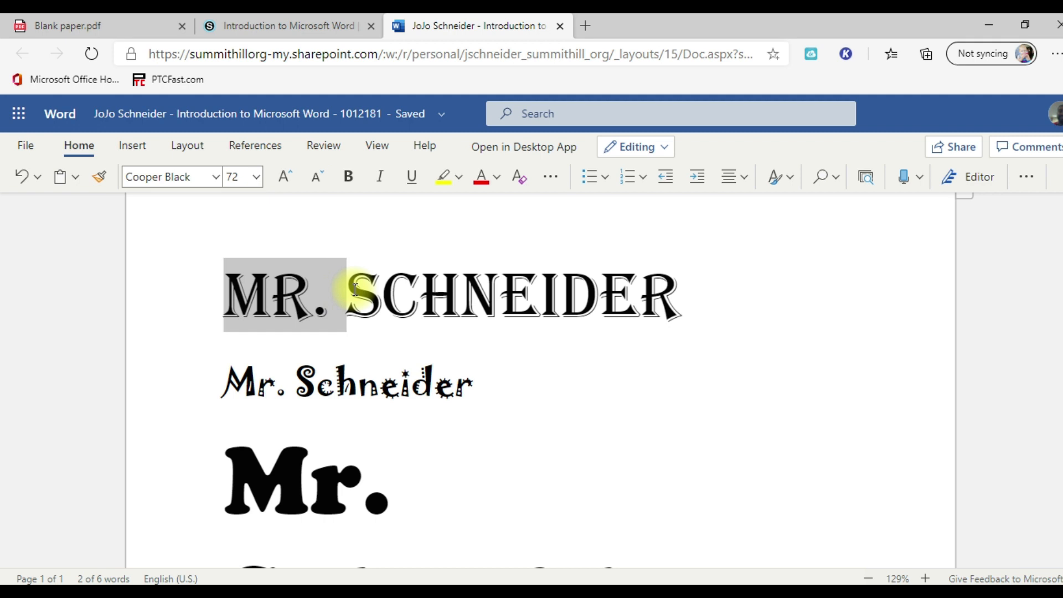
- Shrink and grow the font size stepwise at the end of the second line, finishing at 24
left_click(507, 377)
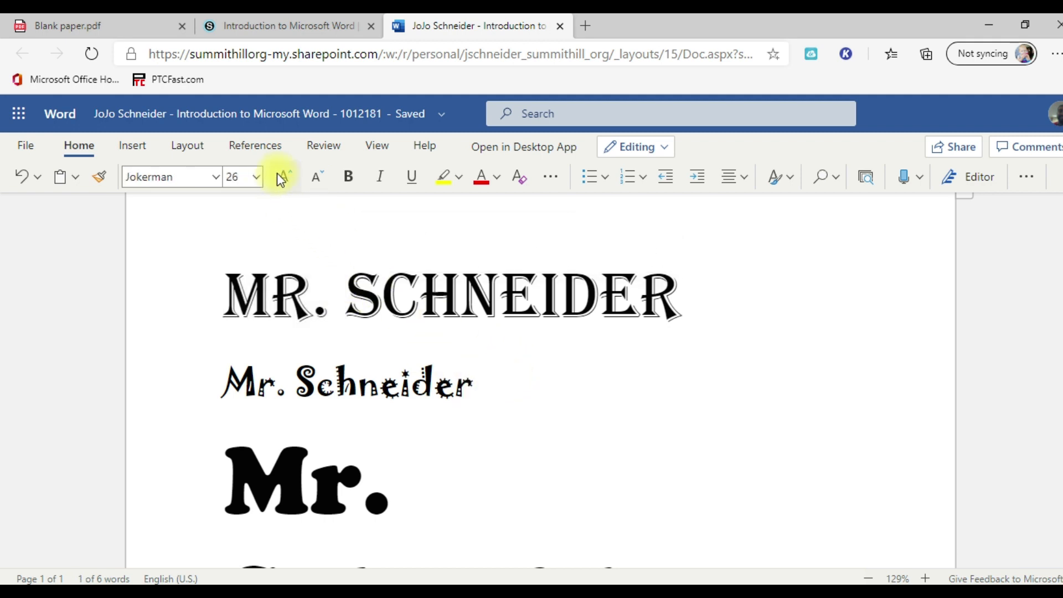
left_click(318, 174)
left_click(319, 174)
left_click(318, 174)
left_click(288, 175)
left_click(288, 175)
left_click(287, 174)
left_click(288, 175)
left_click(315, 174)
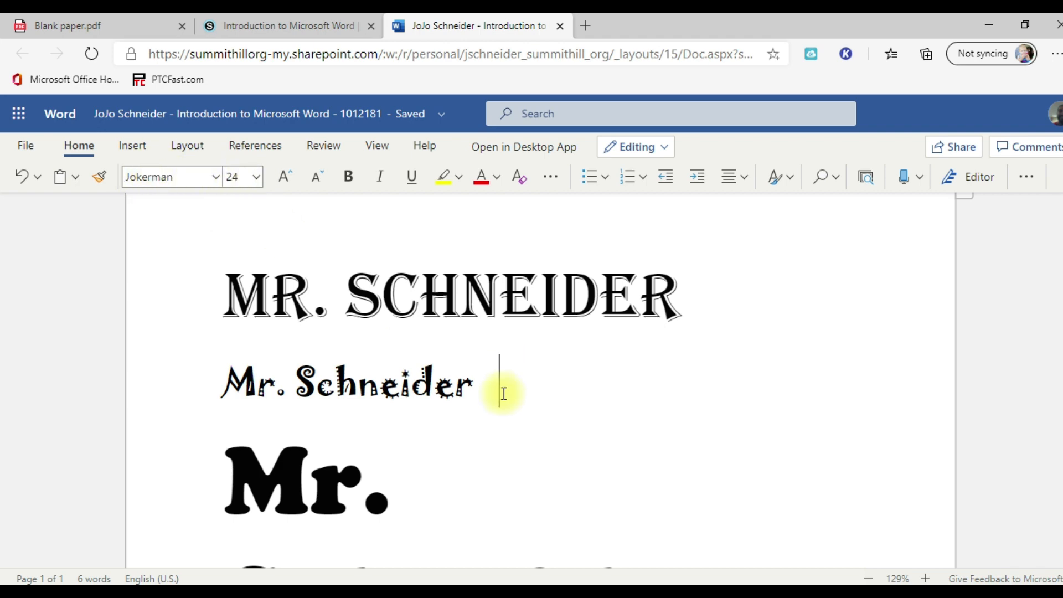
- Switch to Schoology, submit the Introduction to Microsoft Word assignment and dismiss the submission confirmation
scroll(501, 394, "down", 8)
scroll(563, 409, "up", 4)
scroll(565, 410, "up", 5)
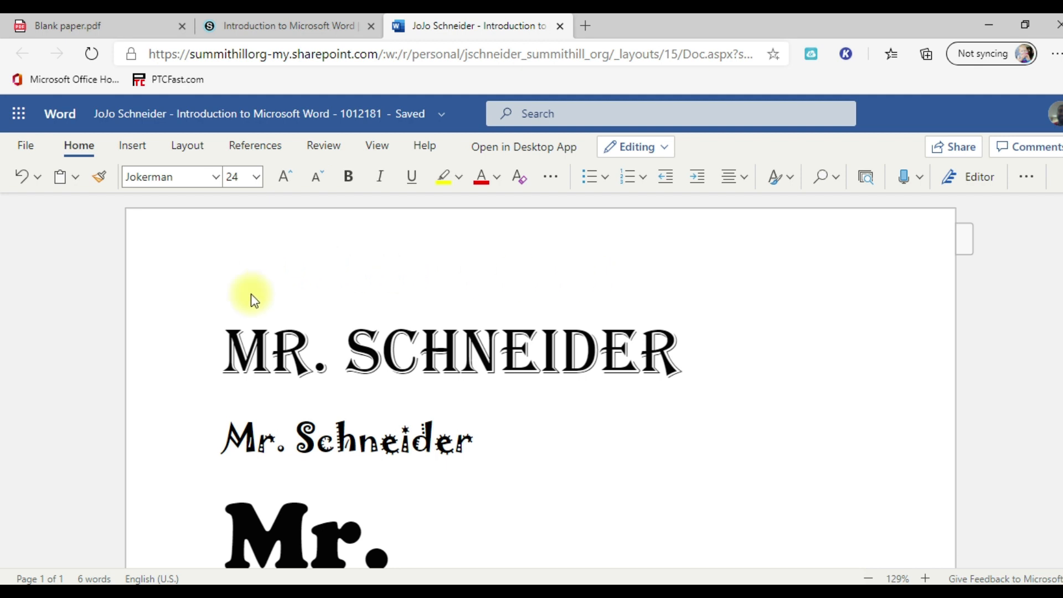
left_click(278, 25)
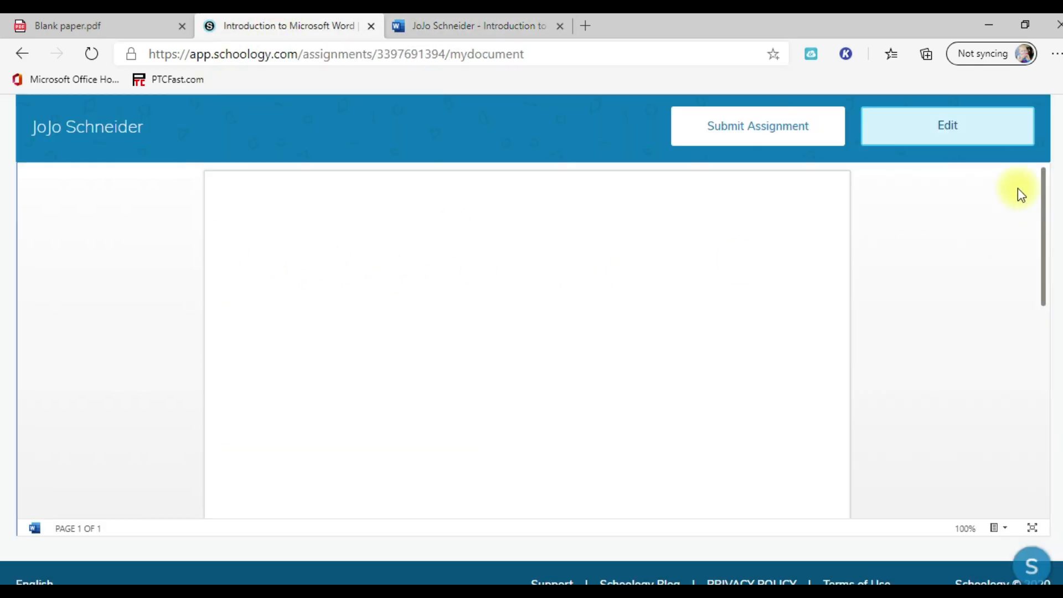
left_click(747, 139)
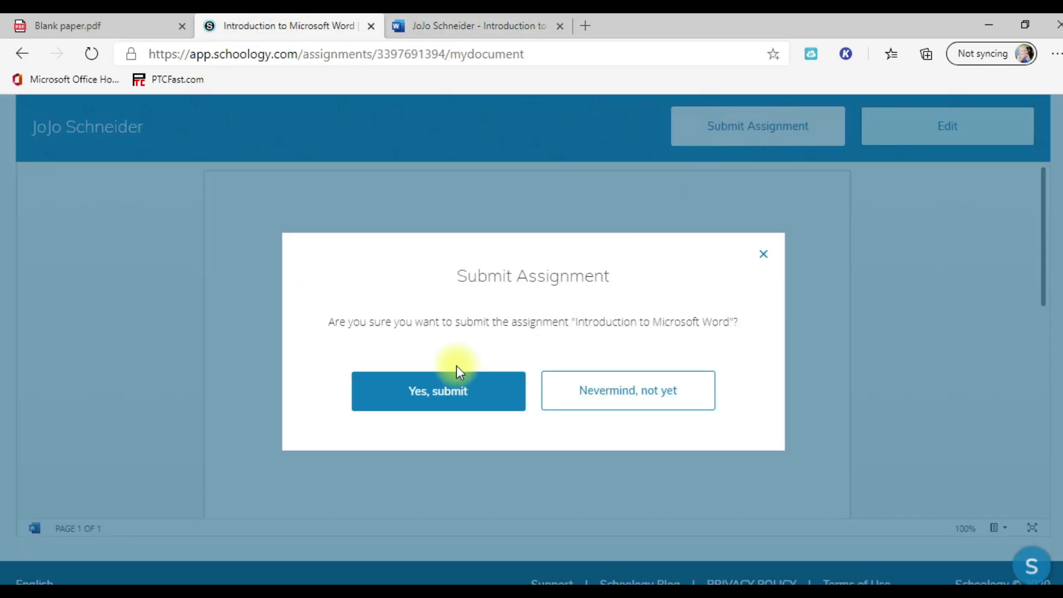
left_click(452, 403)
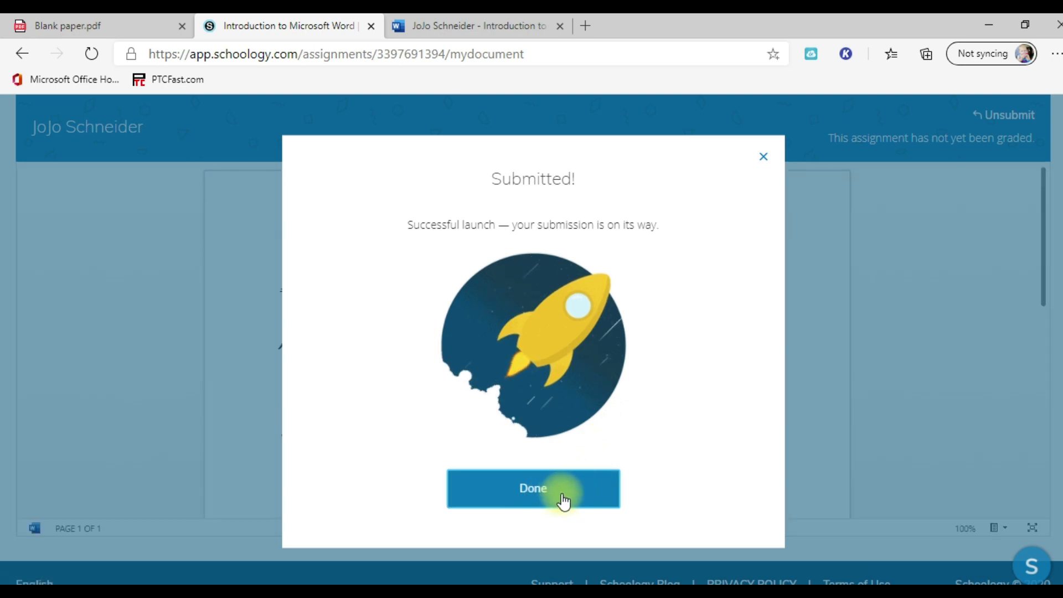
left_click(541, 493)
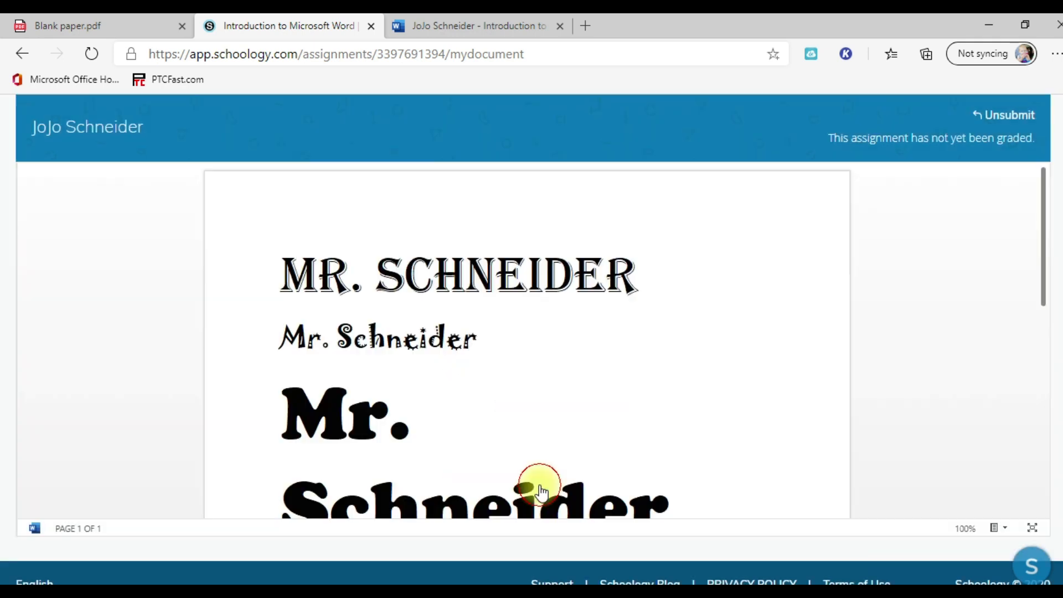